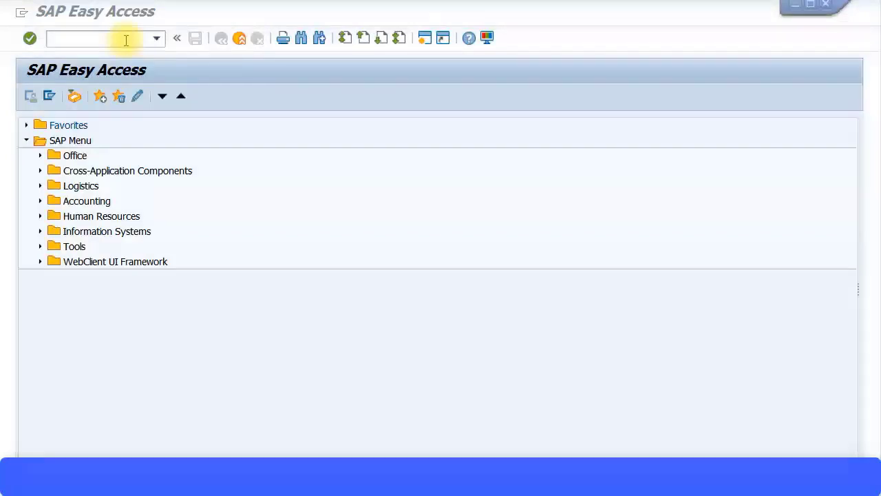
Step: Open the prefilled standard sales order for changing with transaction VA02
left_click(126, 40)
type("V")
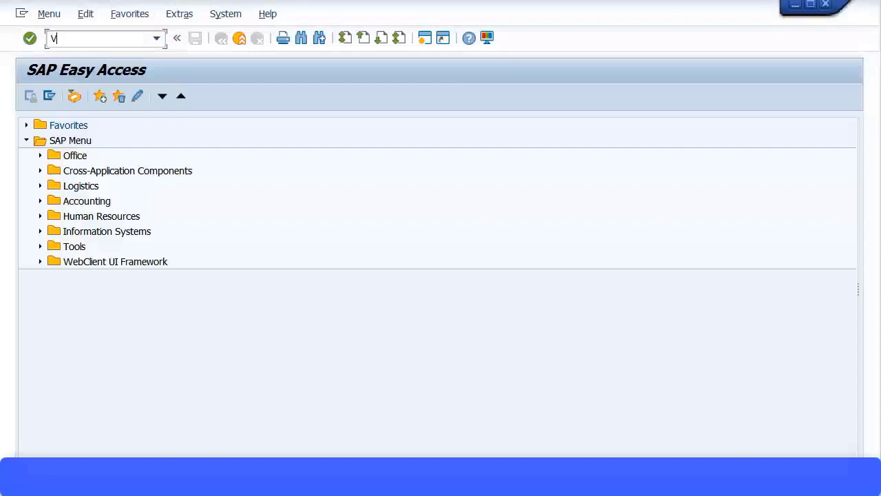
type("a02")
key("Return")
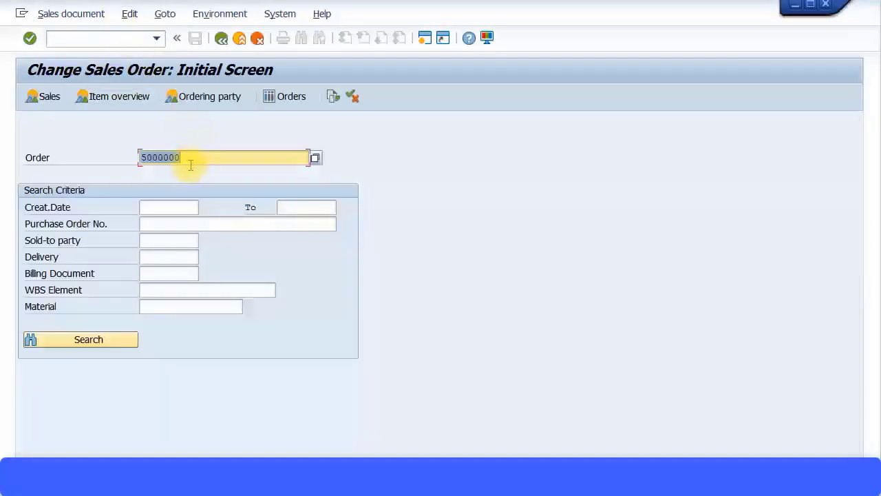
key("Return")
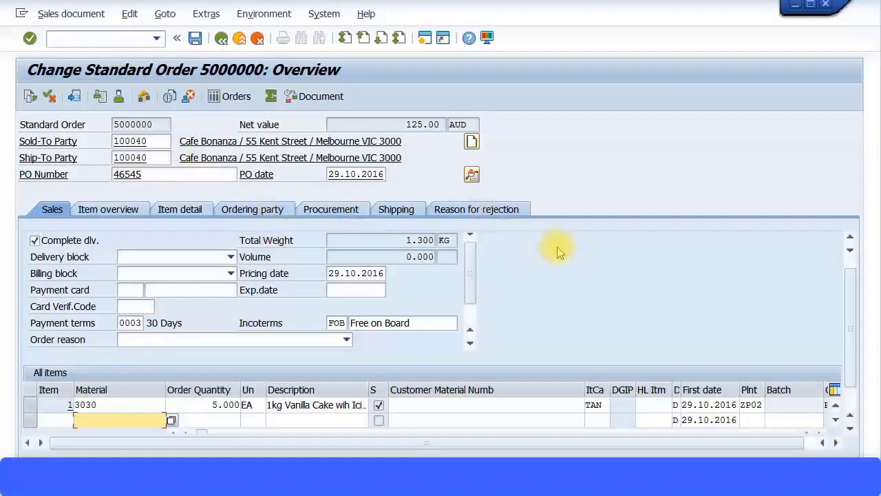
Step: Set the order's requested delivery date and item 1's first date to 29.11.2016, and accept the billing date redetermination
scroll(559, 252, "up", 1)
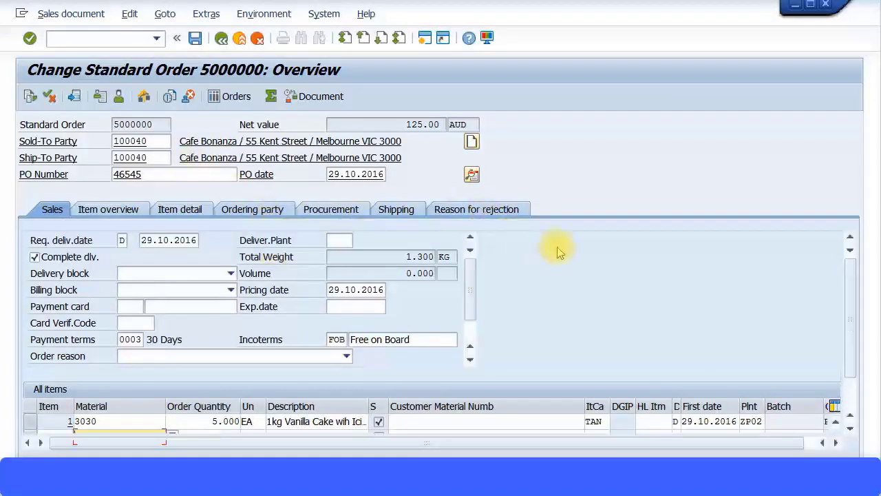
left_click(170, 239)
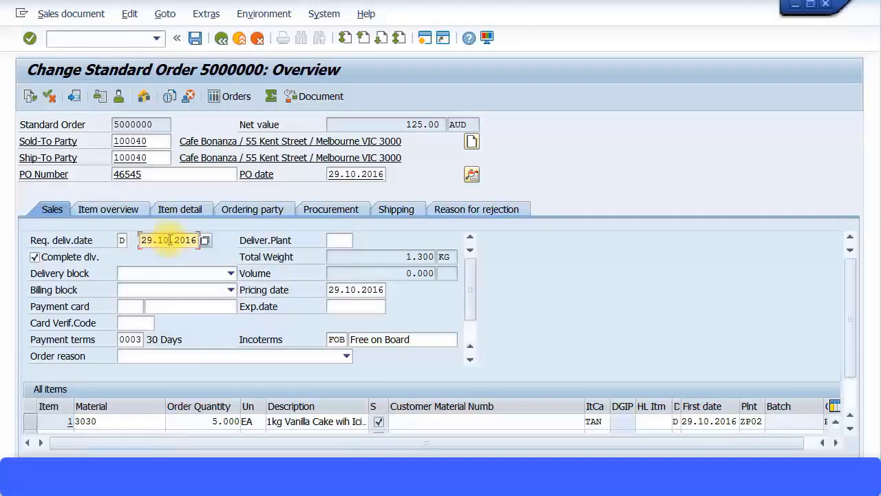
type("1")
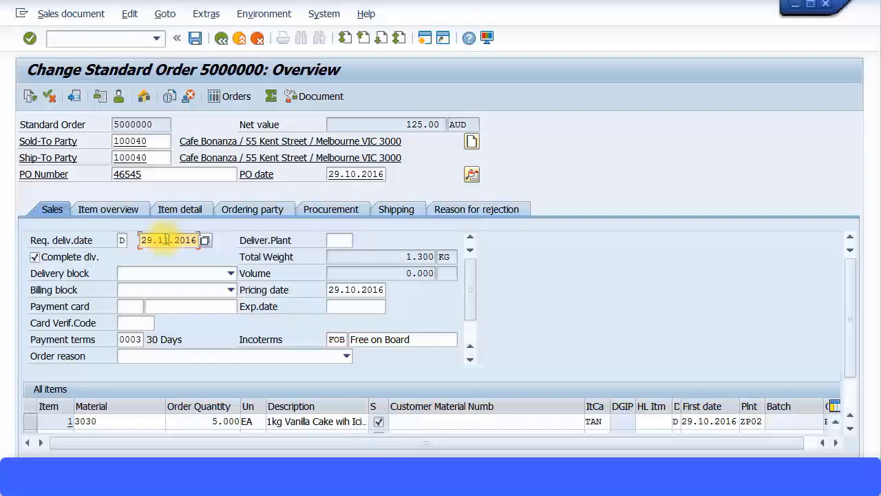
left_click(701, 421)
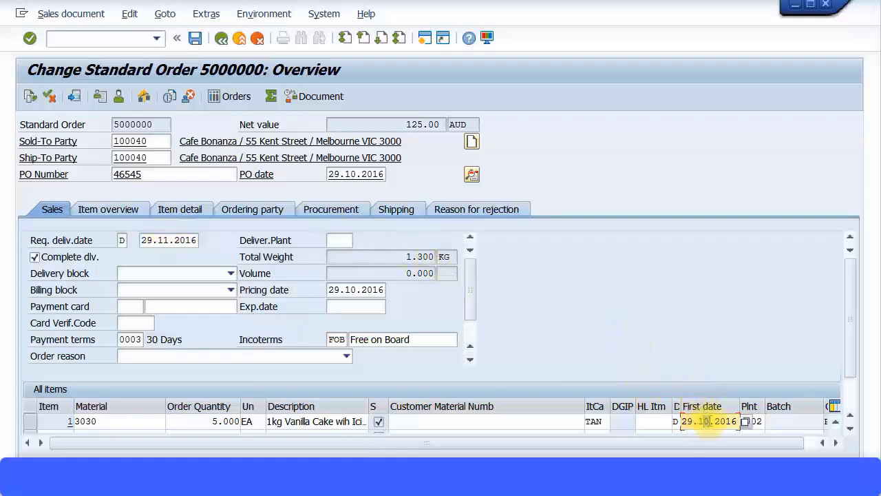
type("1")
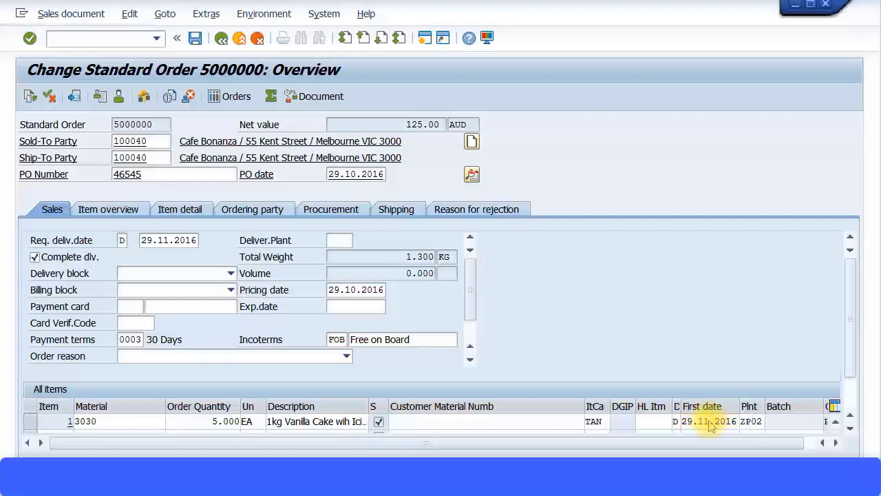
key("Return")
left_click(709, 421)
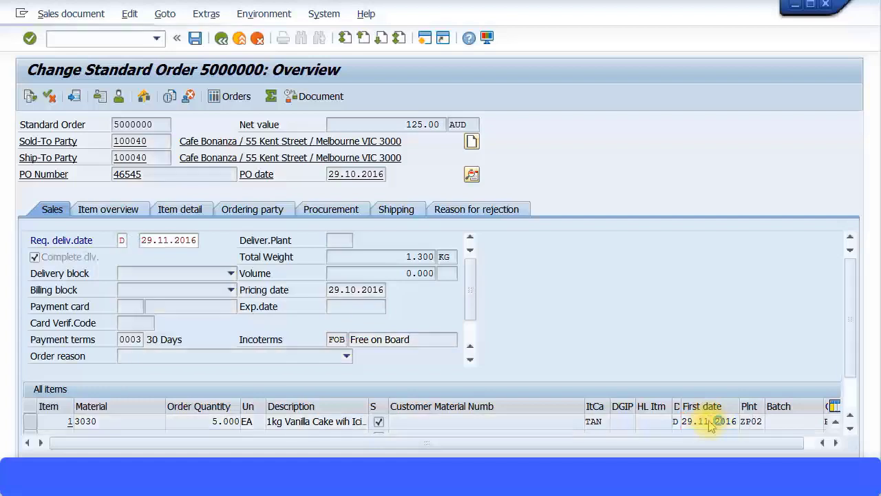
key("Return")
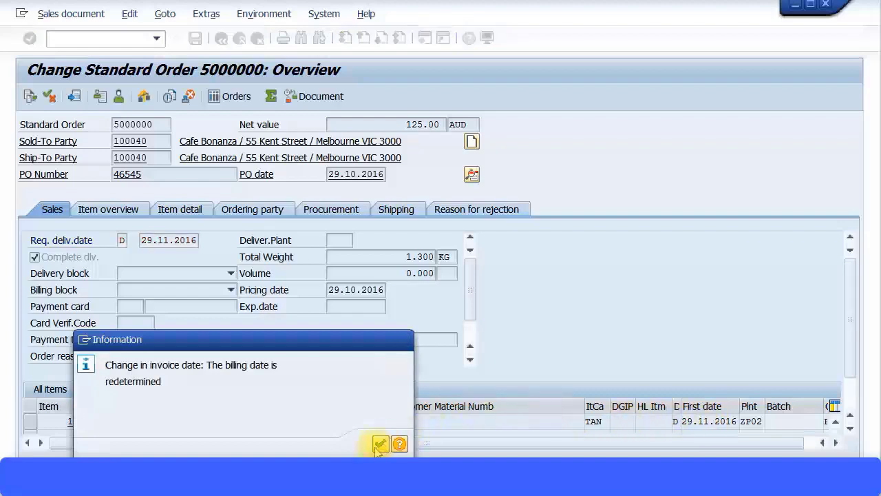
left_click(380, 444)
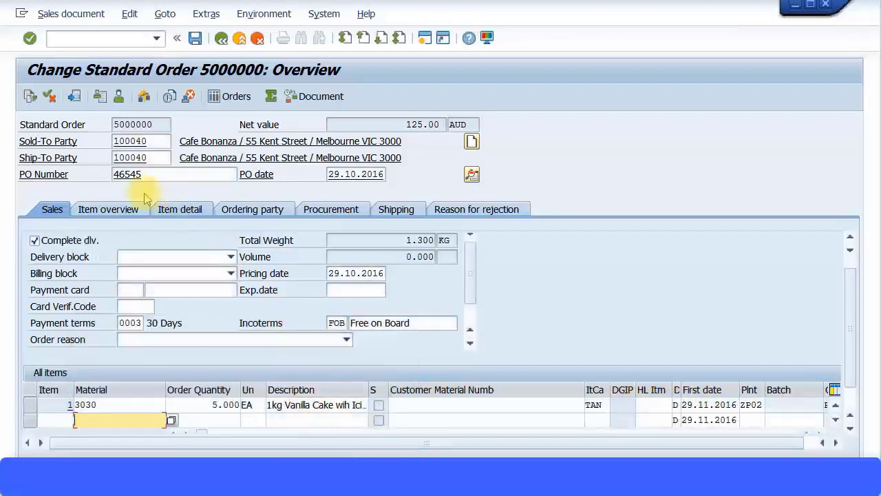
Step: Review the order's item overview, item detail, ordering party, procurement and shipping data, including the additional columns of the shipping item table
left_click(107, 214)
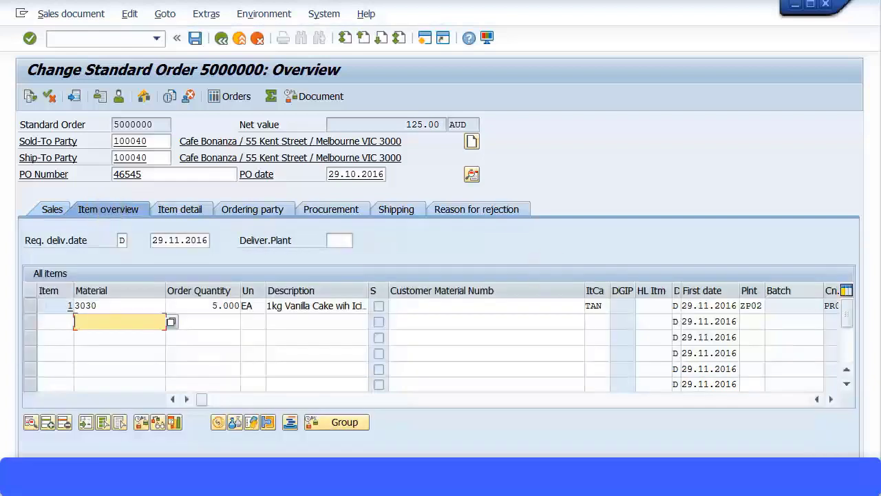
left_click(201, 211)
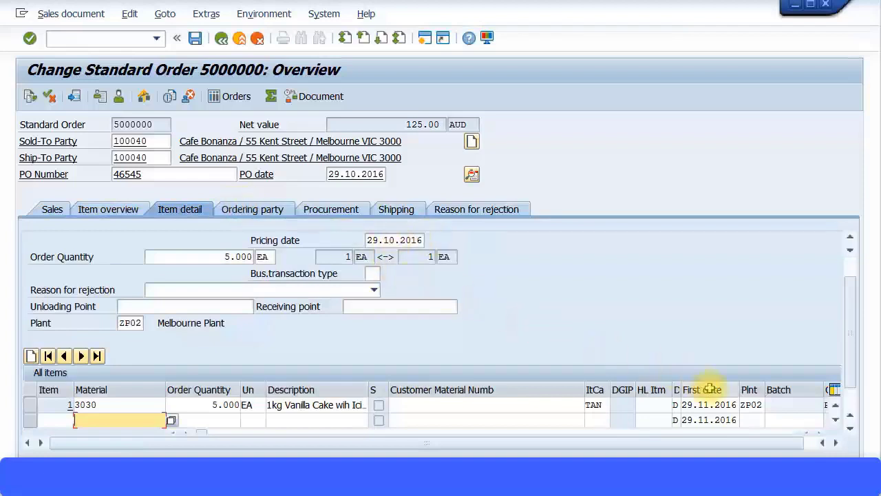
left_click(272, 216)
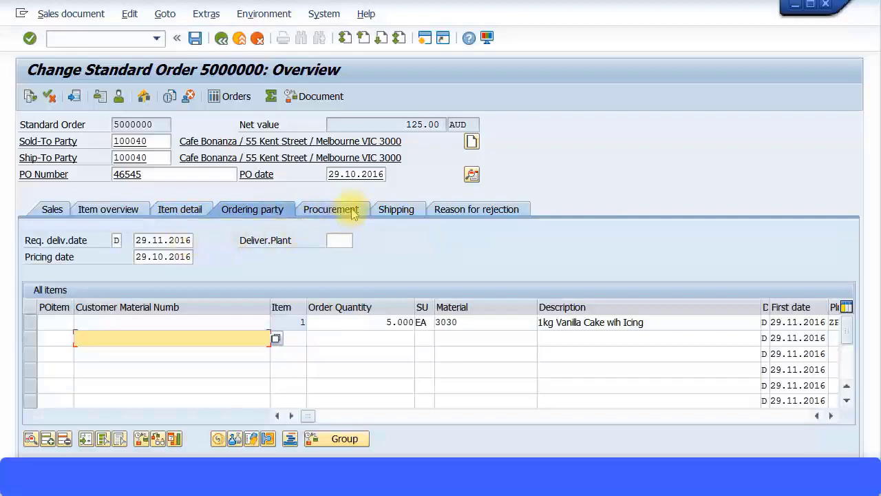
left_click(355, 210)
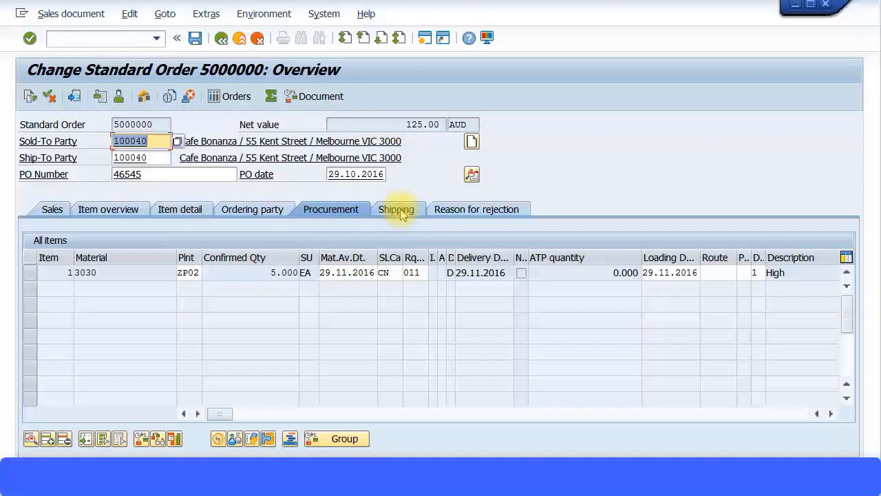
left_click(399, 211)
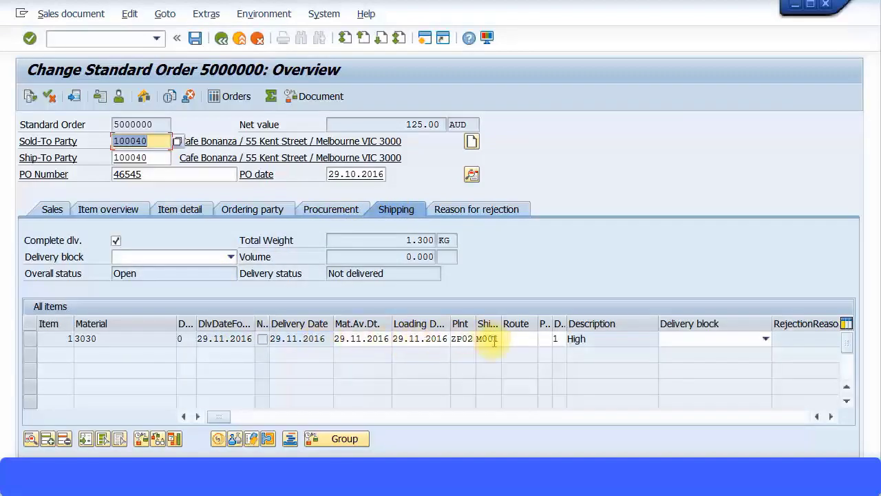
left_click(413, 416)
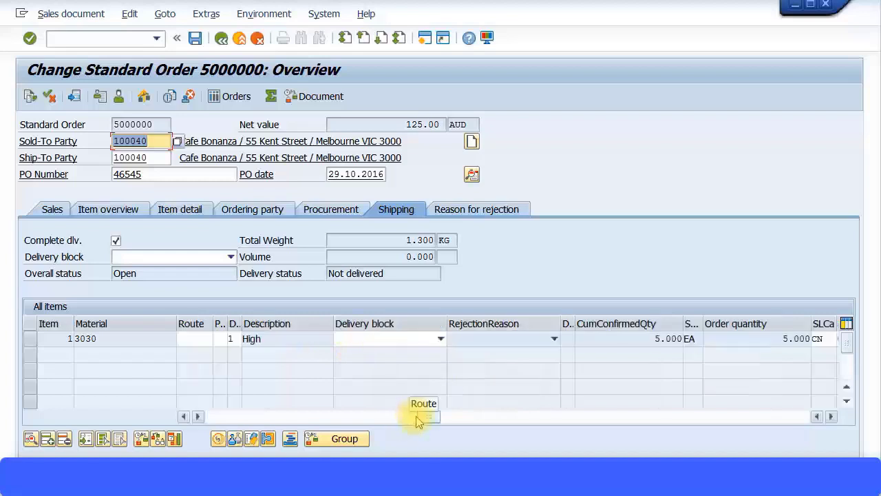
left_click_drag(417, 420, 118, 419)
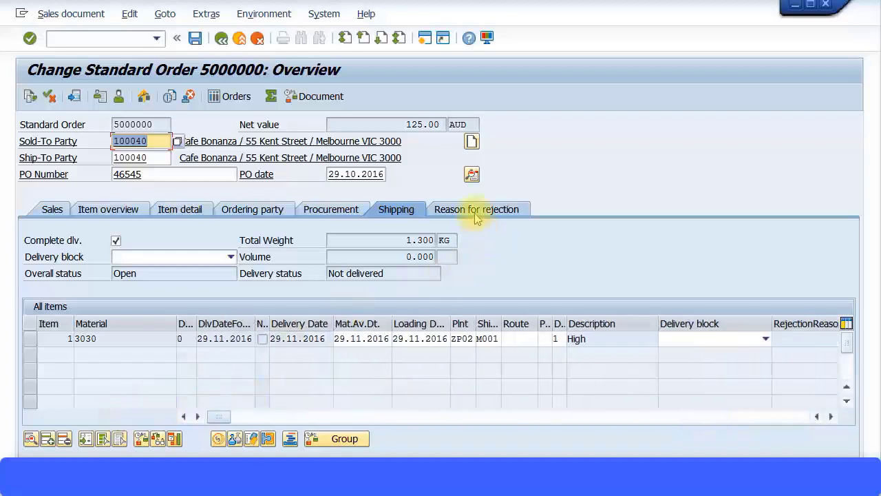
Step: Open the item data of material 3030 and examine its shipping details
left_click(237, 337)
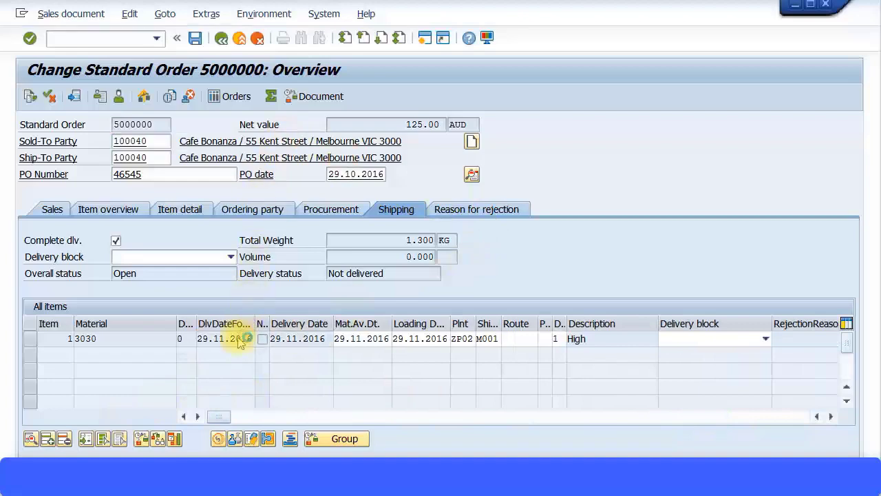
double_click(237, 338)
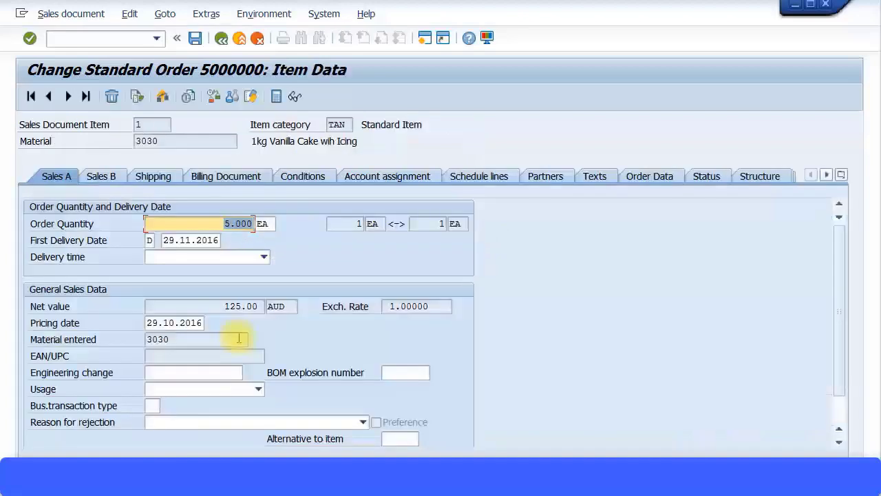
left_click(158, 176)
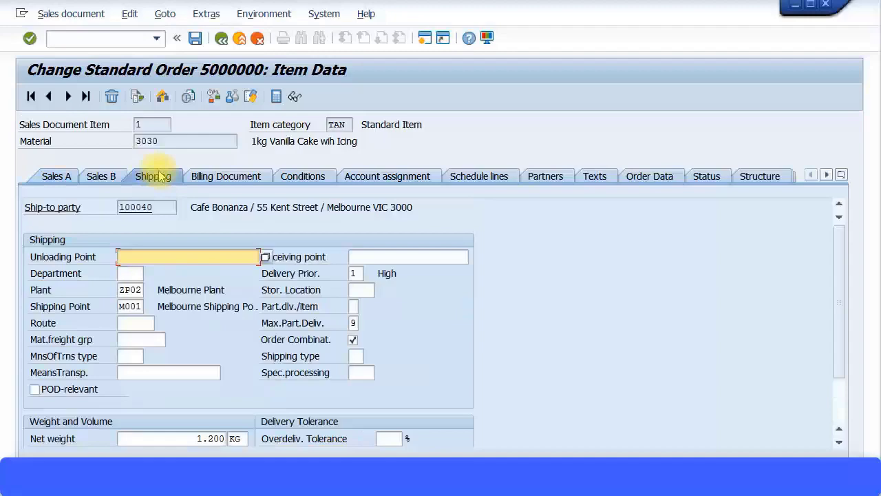
scroll(335, 326, "down", 2)
scroll(334, 273, "up", 2)
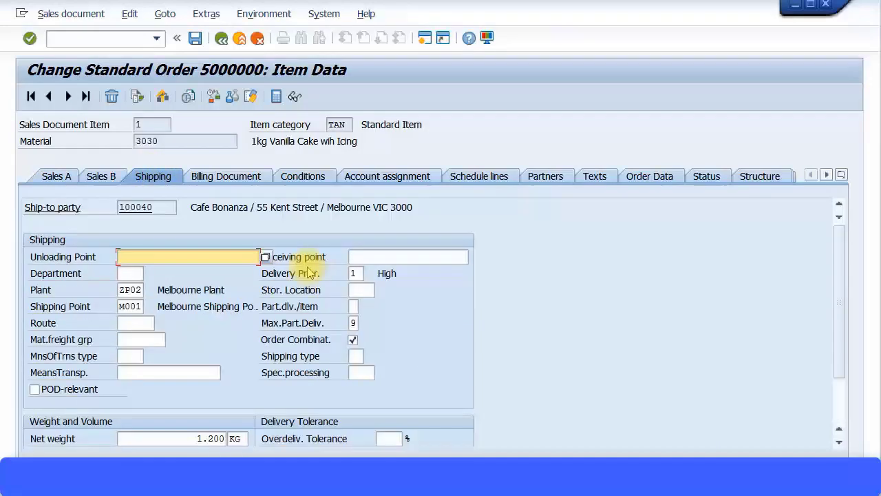
Step: Return to the order overview, save the changed sales order and leave the order change transaction
left_click(221, 37)
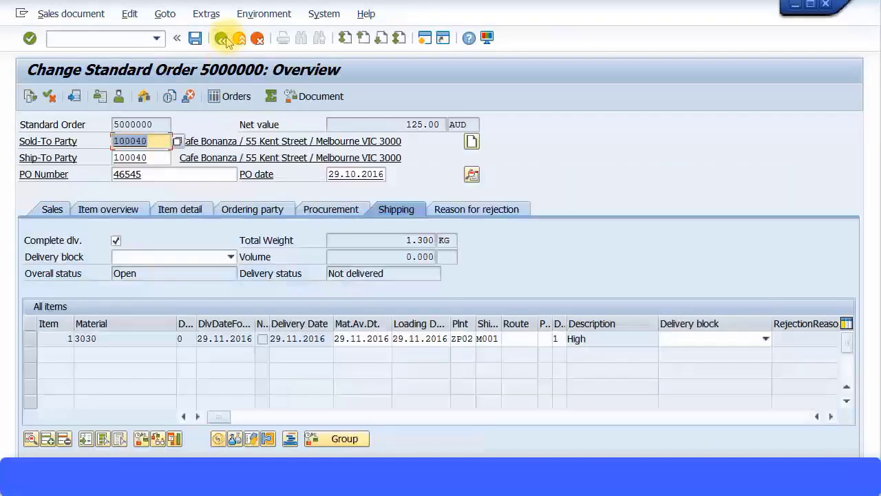
left_click(198, 39)
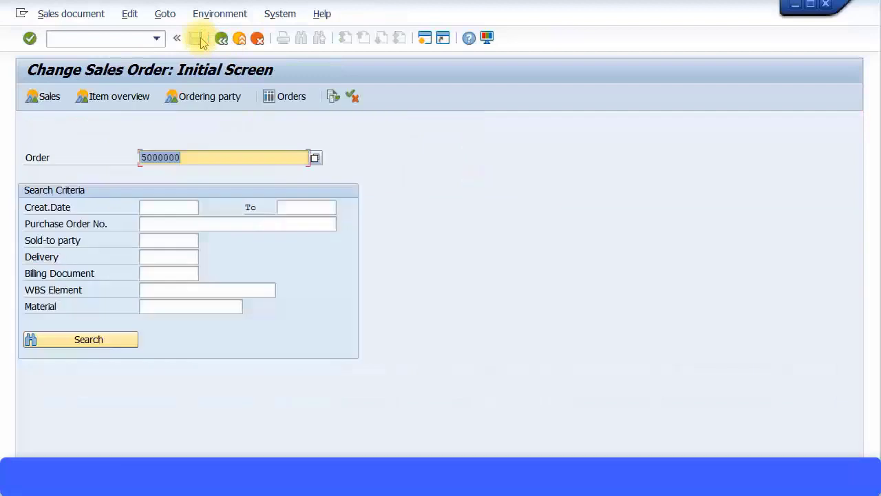
left_click(221, 38)
Step: Create and save a VL01N outbound delivery for the sales order from shipping point M001, selection date 30.11.2016, and highlight the saved delivery's number
double_click(209, 328)
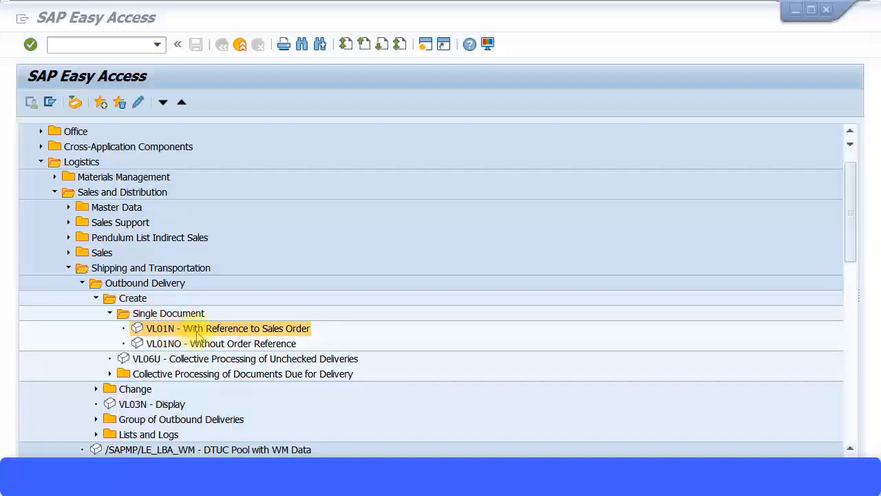
double_click(198, 335)
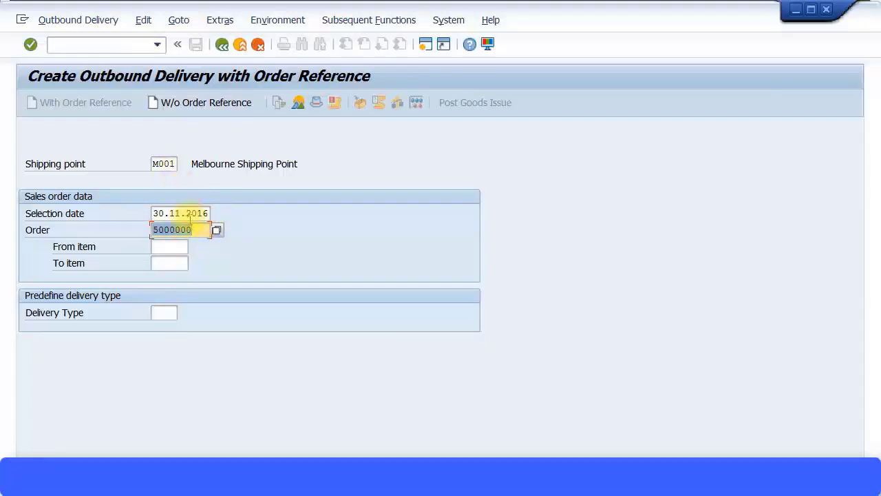
key("Return")
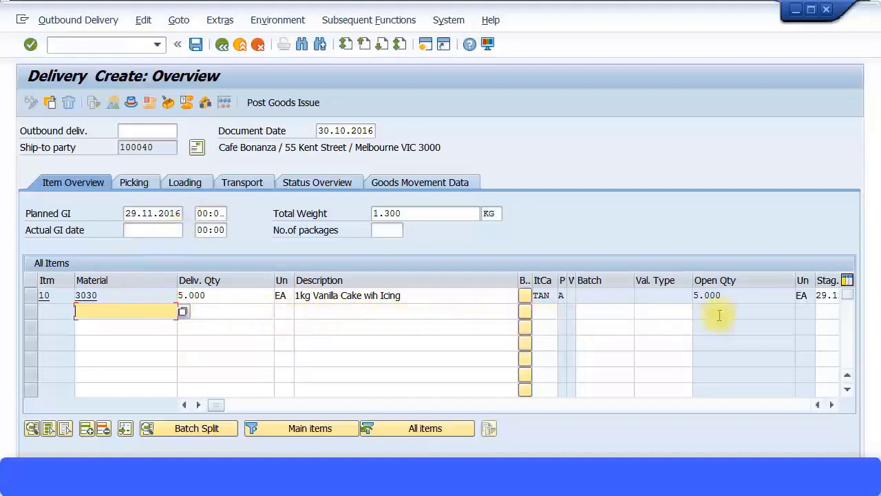
left_click(831, 405)
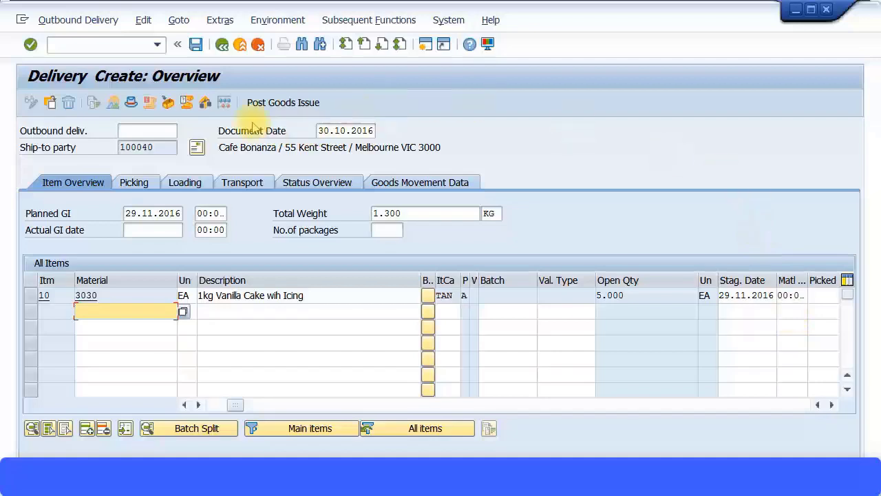
left_click(197, 44)
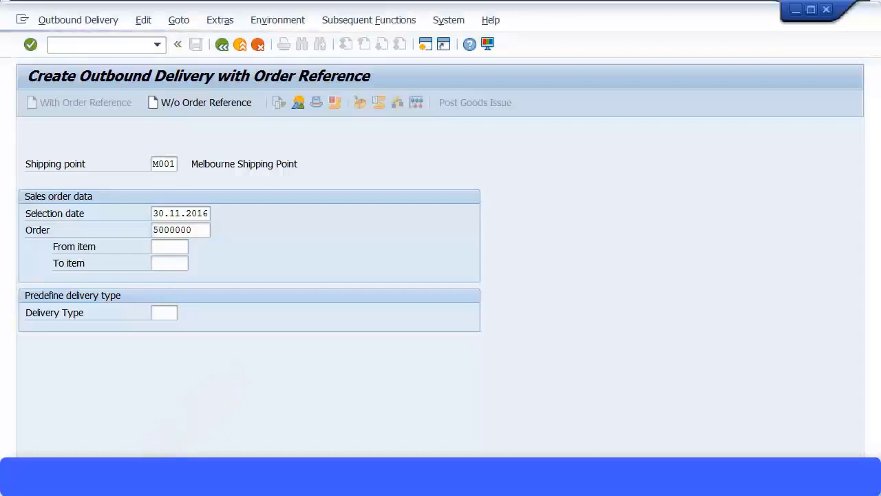
left_click_drag(579, 158, 518, 158)
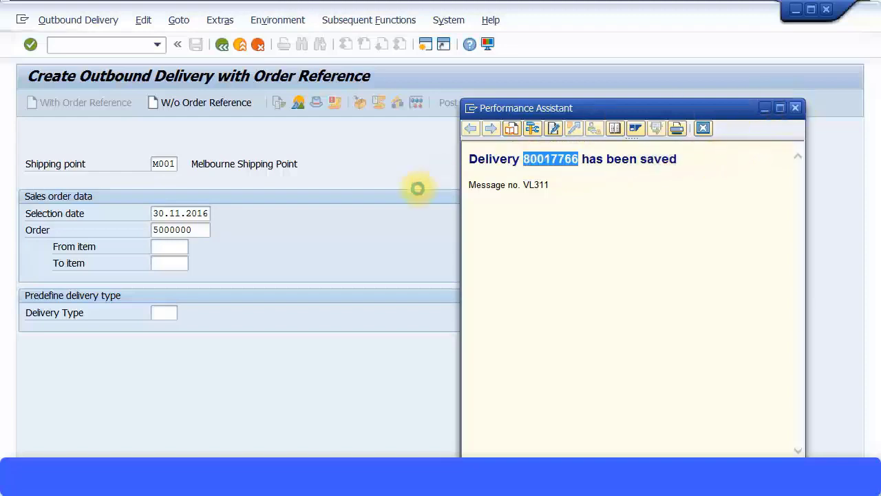
left_click(418, 188)
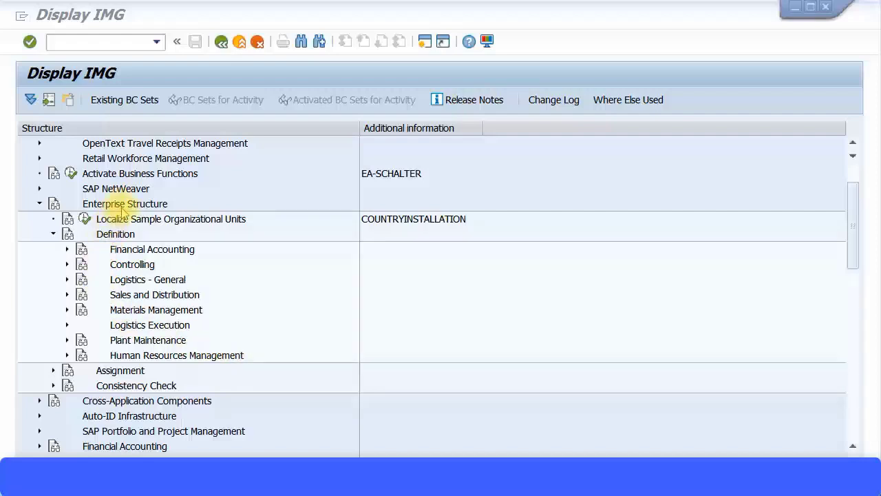
Step: Open Maintain storage location under the Materials Management definition of the enterprise structure for plant ZP02
left_click(67, 310)
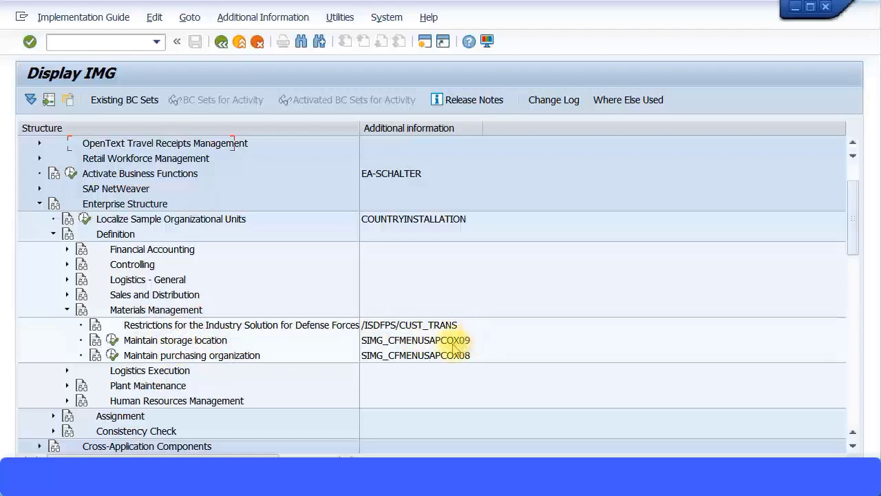
left_click(113, 340)
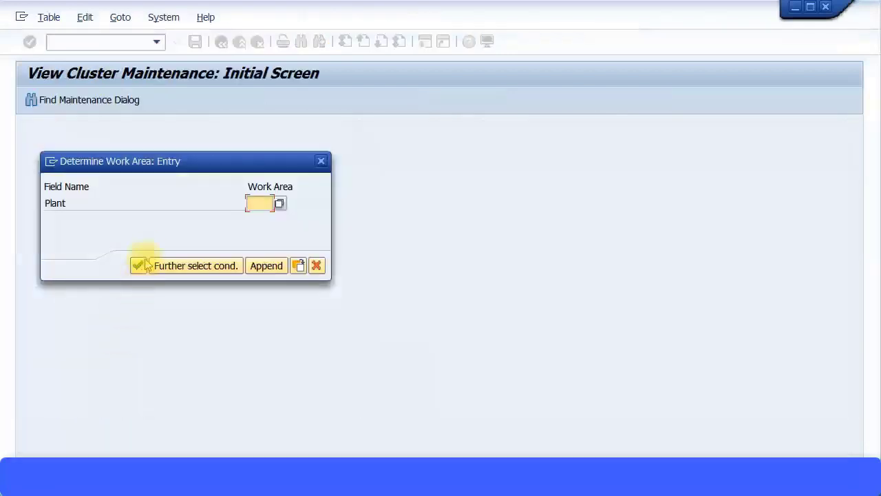
type("Zp0")
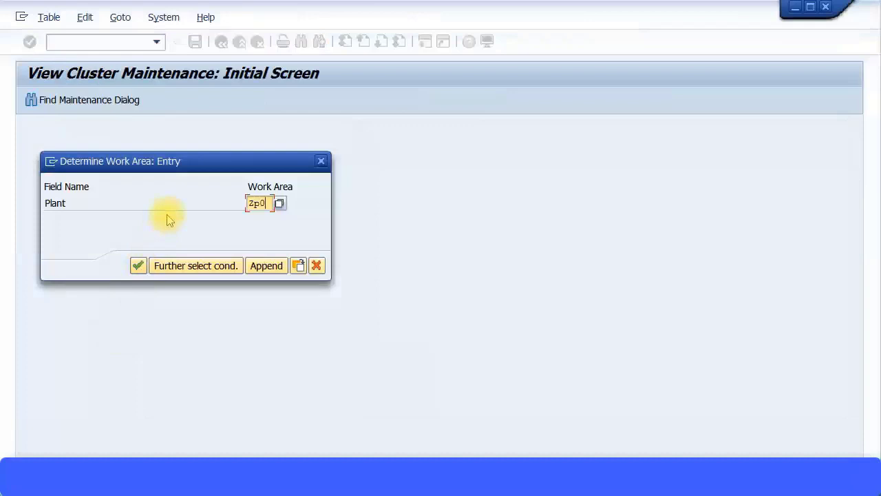
type("2")
key("Return")
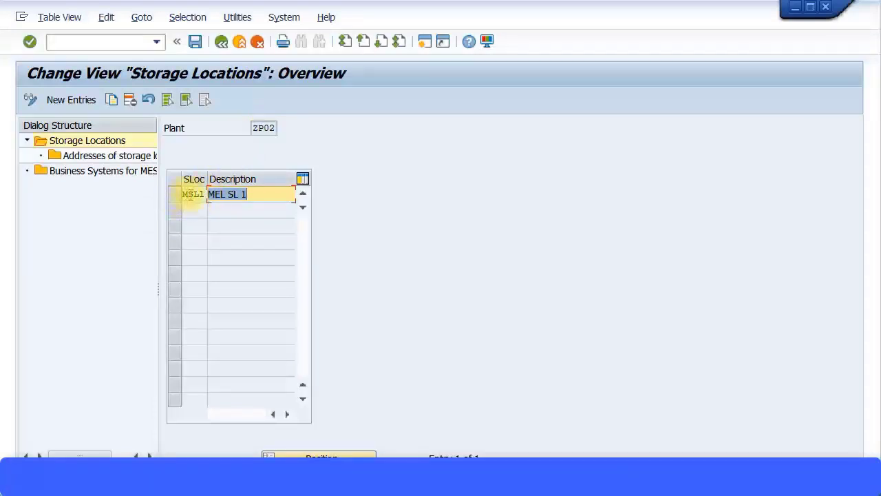
Step: Create address entry number 1 for storage location MSL1 of plant ZP02 and open its address details
left_click_drag(214, 197, 244, 199)
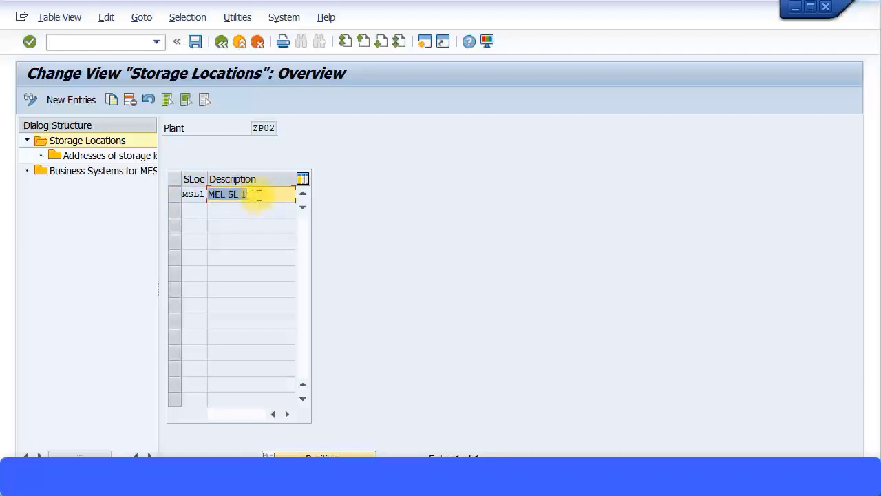
left_click(175, 196)
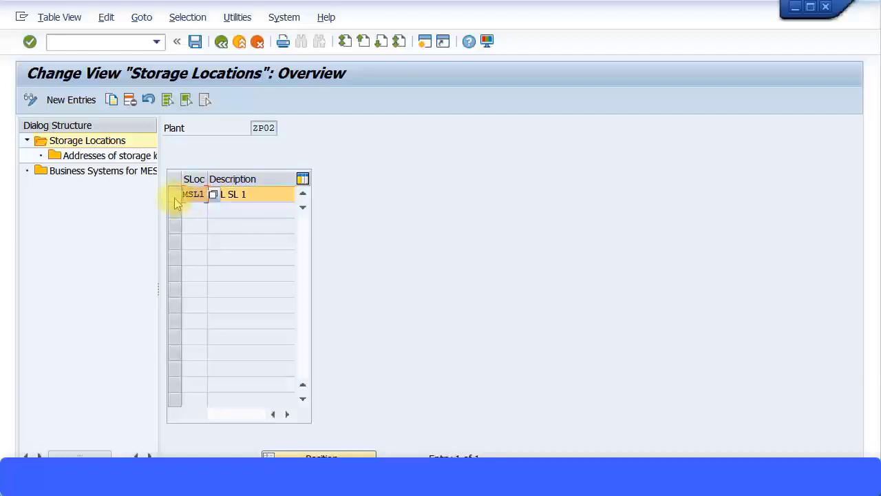
double_click(137, 155)
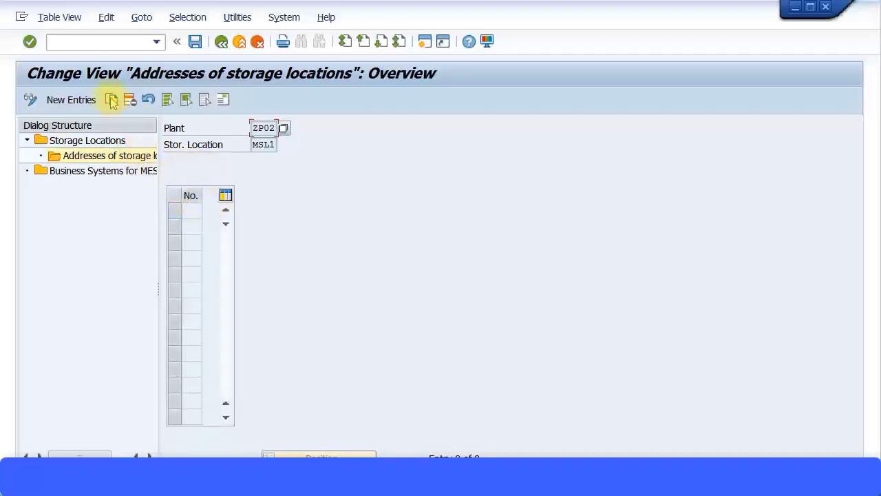
left_click(86, 100)
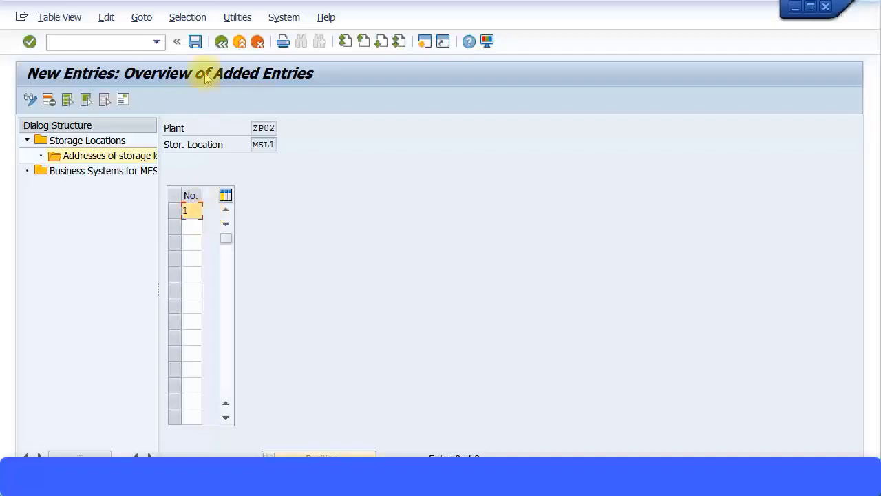
left_click(195, 43)
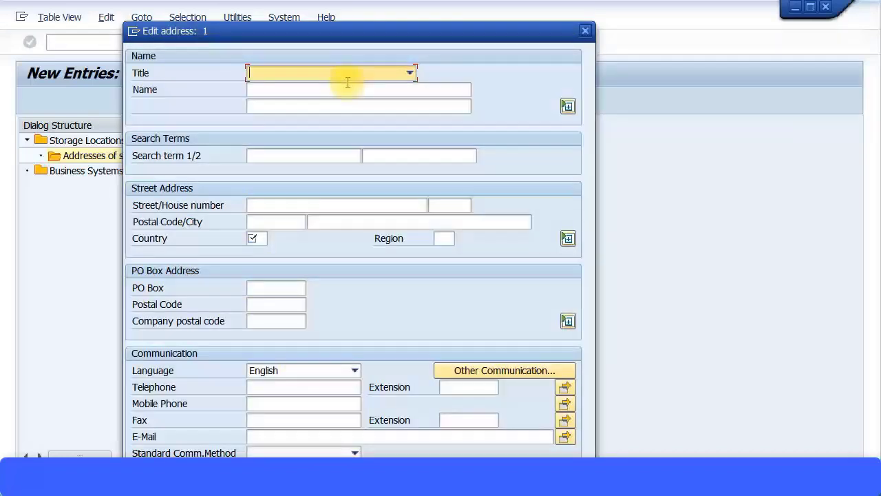
Step: Fill in the storage location's address with postal code 3000, city Melbourne, country AU and region VIC, and save it to the proposed customizing request
left_click(352, 76)
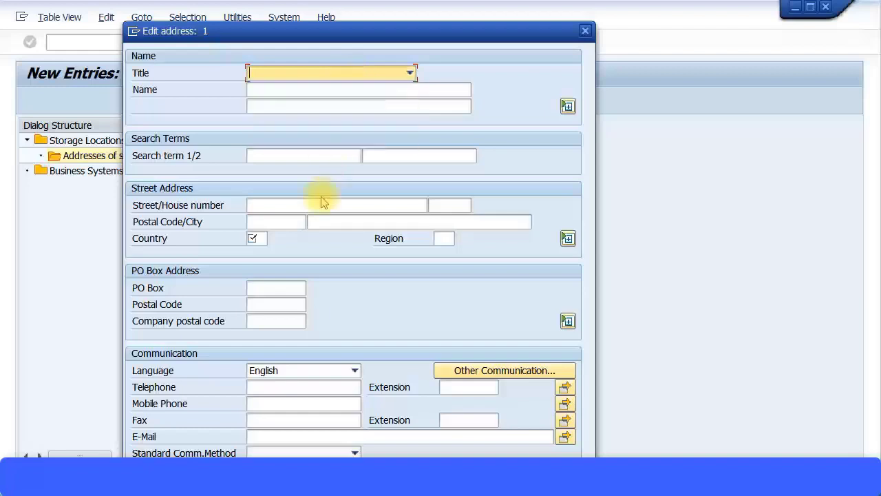
left_click(280, 226)
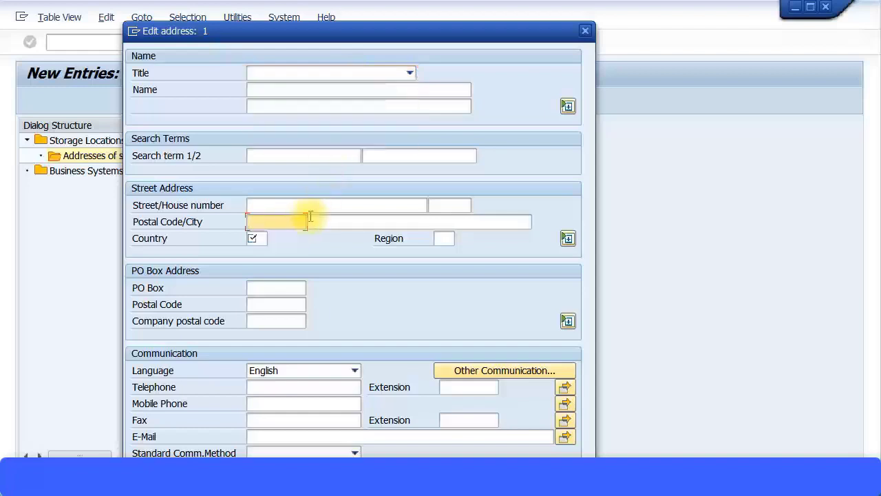
type("3000")
left_click(310, 218)
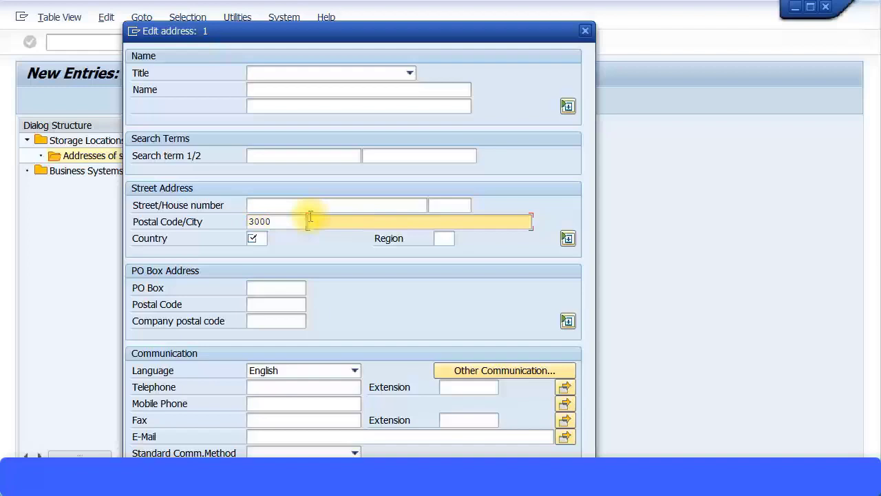
type("Melbourne")
key("Tab")
key("Tab")
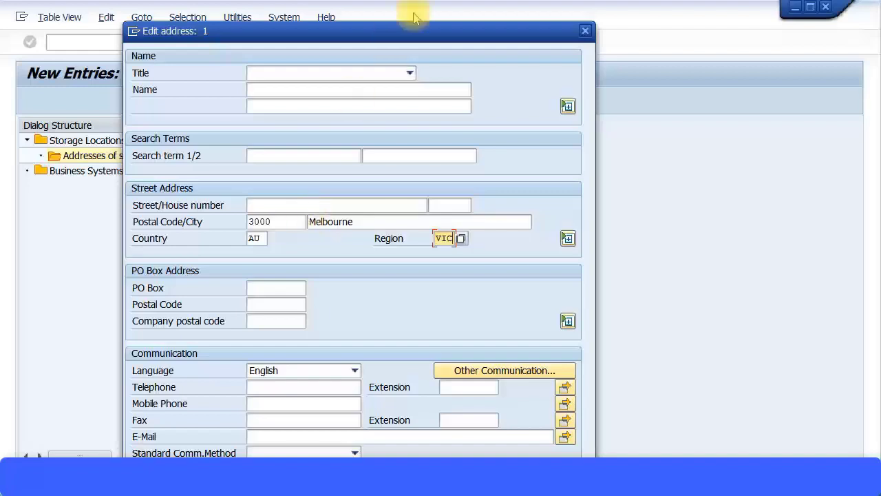
left_click_drag(437, 31, 548, 0)
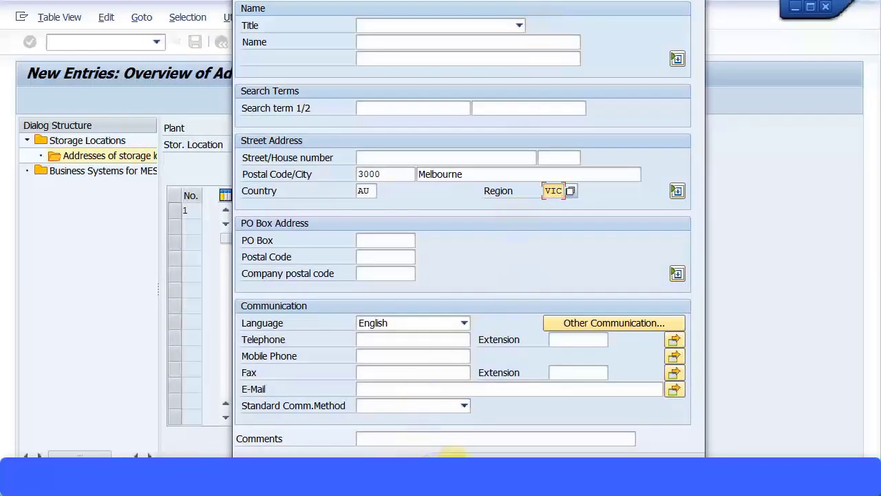
left_click(451, 456)
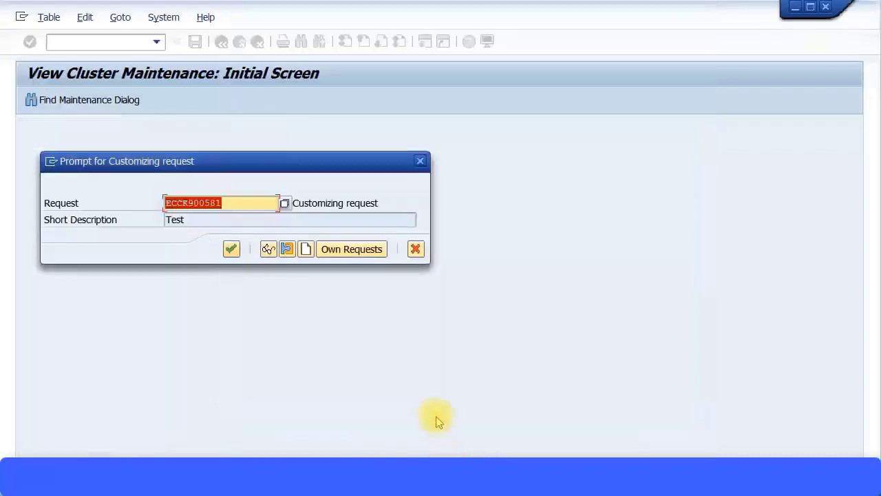
left_click(232, 249)
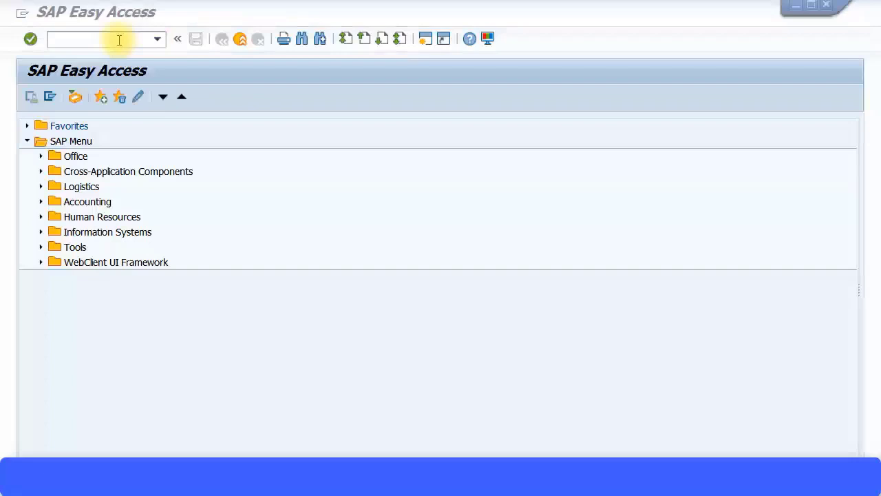
Step: Start transaction OVL3 and position the picking location determination list at shipping point M001
left_click(119, 40)
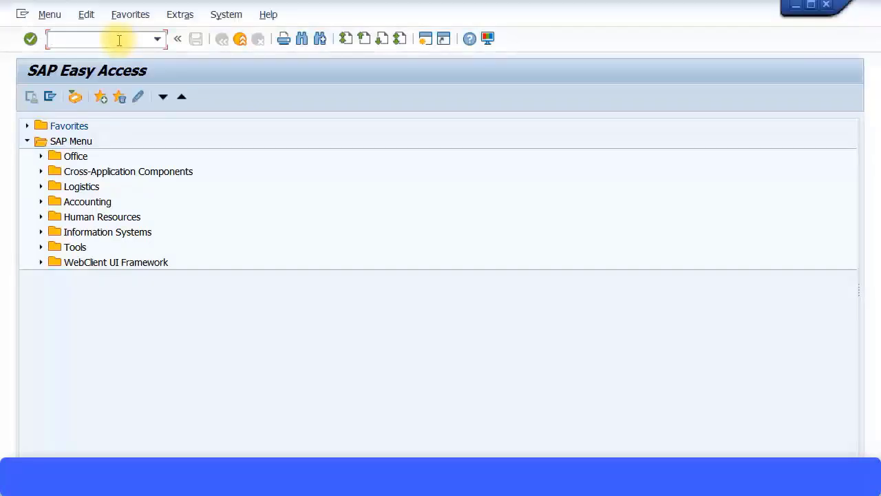
type("OVL3")
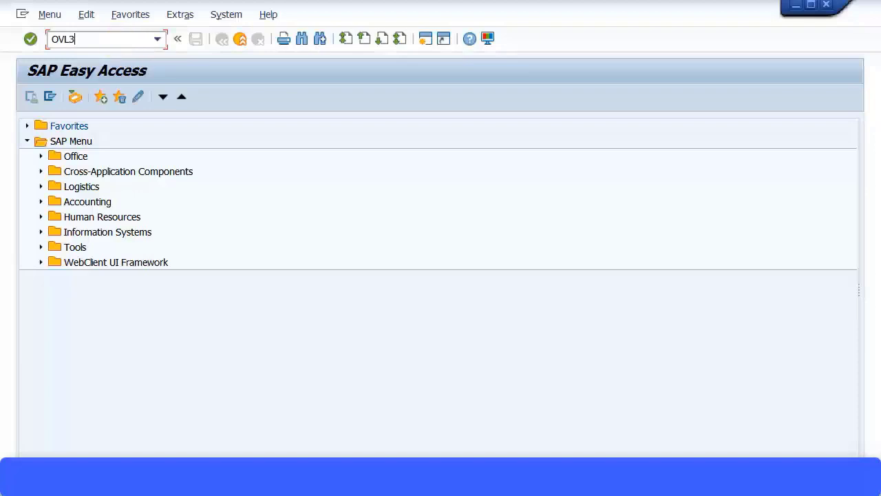
key("Return")
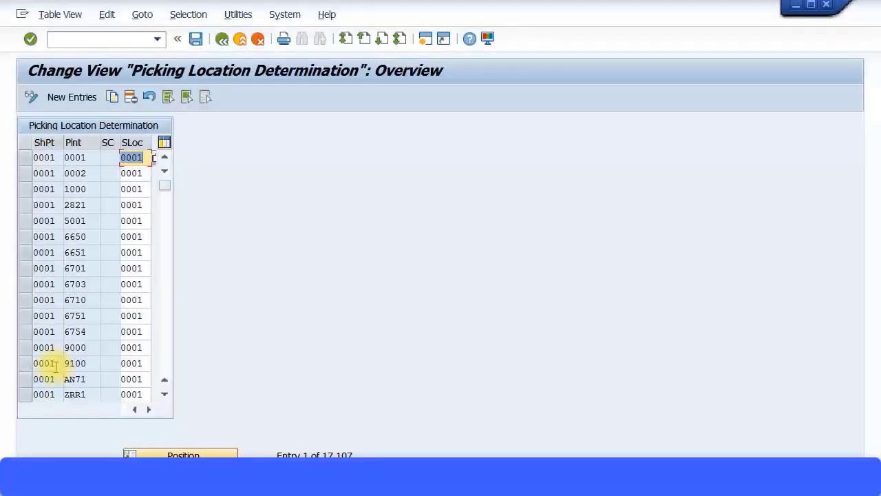
left_click(124, 454)
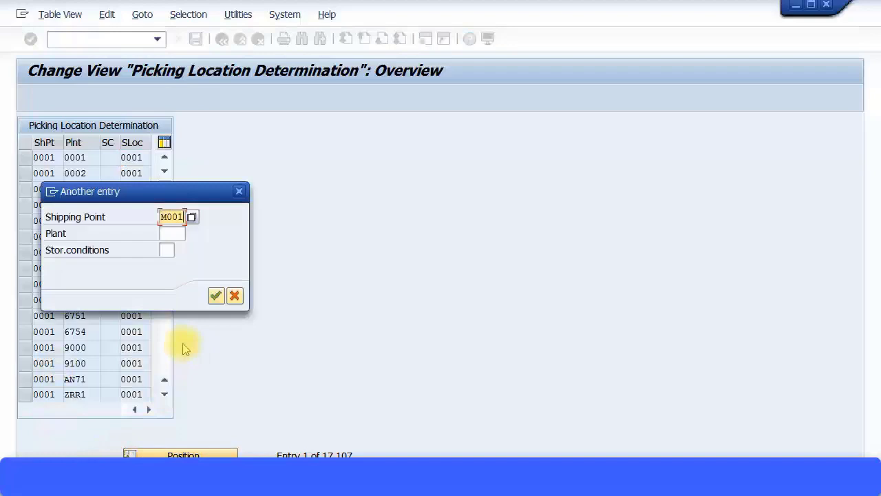
key("Return")
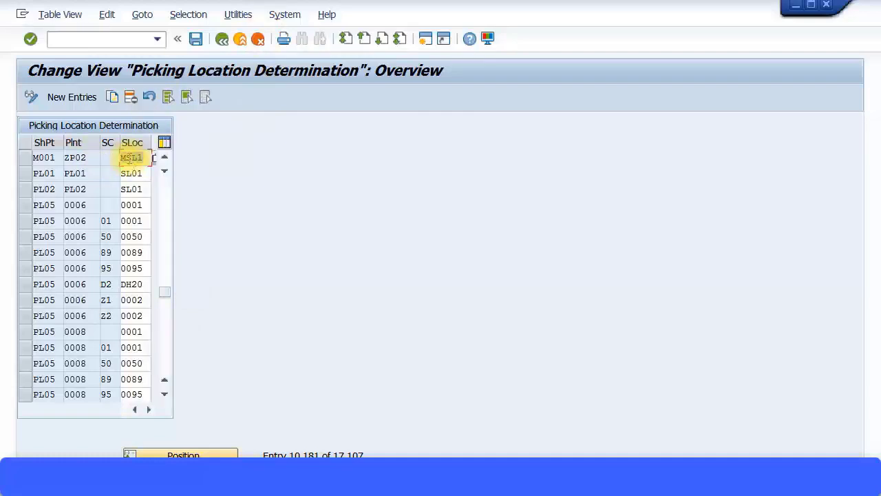
Step: Save storage location MSL1 as the picking location for shipping point M001 and plant ZP02, accept the customizing request and leave the transaction
left_click(195, 39)
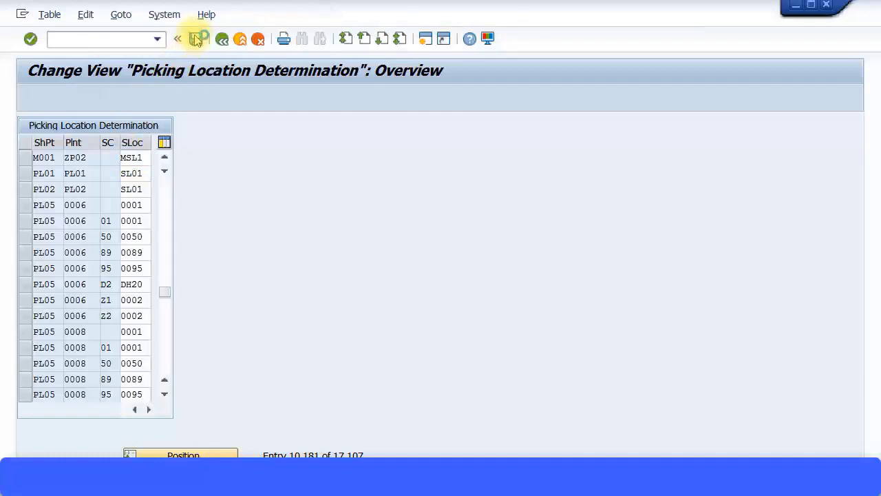
left_click(231, 263)
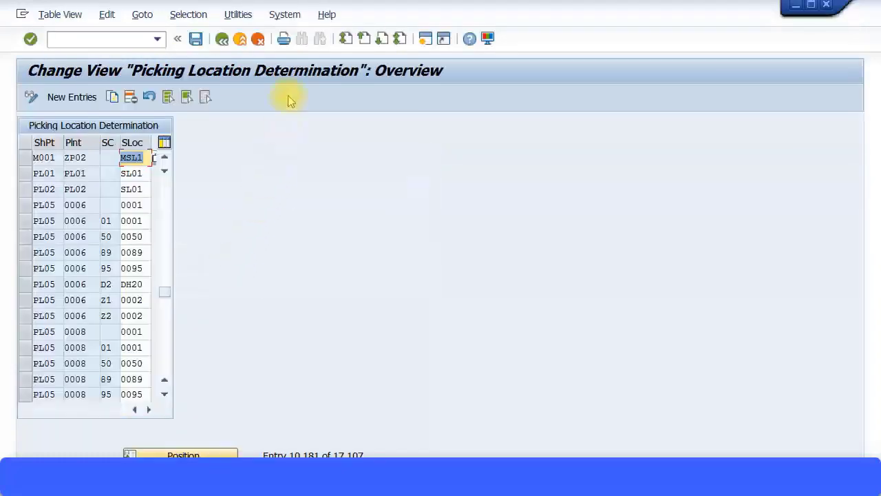
left_click(221, 38)
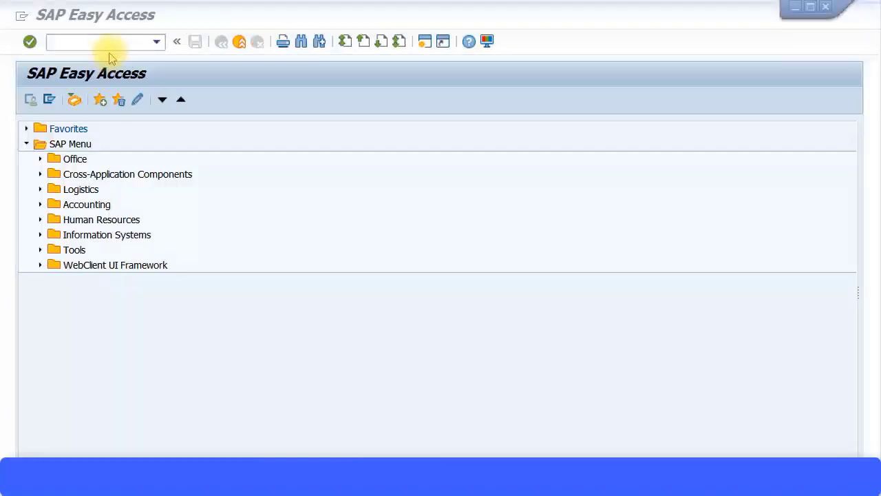